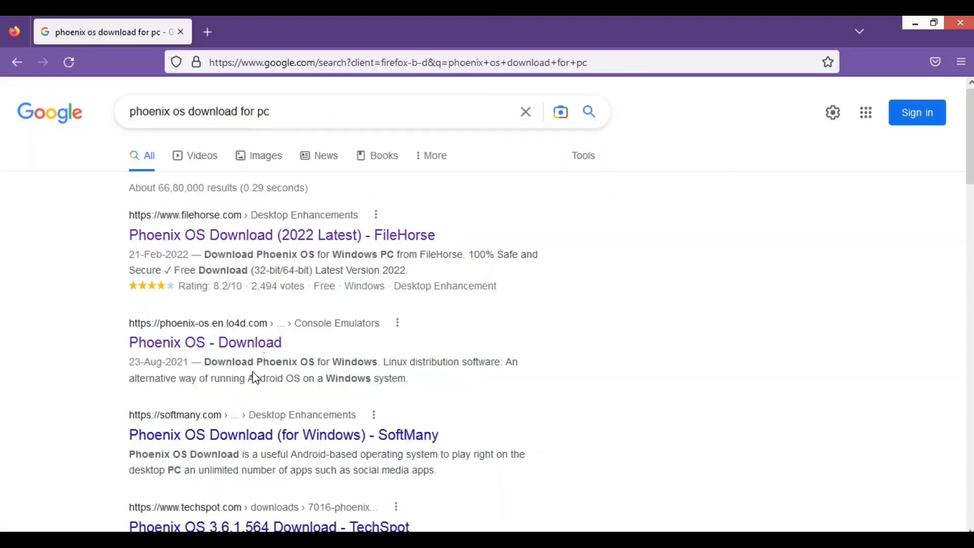
Step: Open the LO4D download page for Phoenix OS from the search results
click(242, 349)
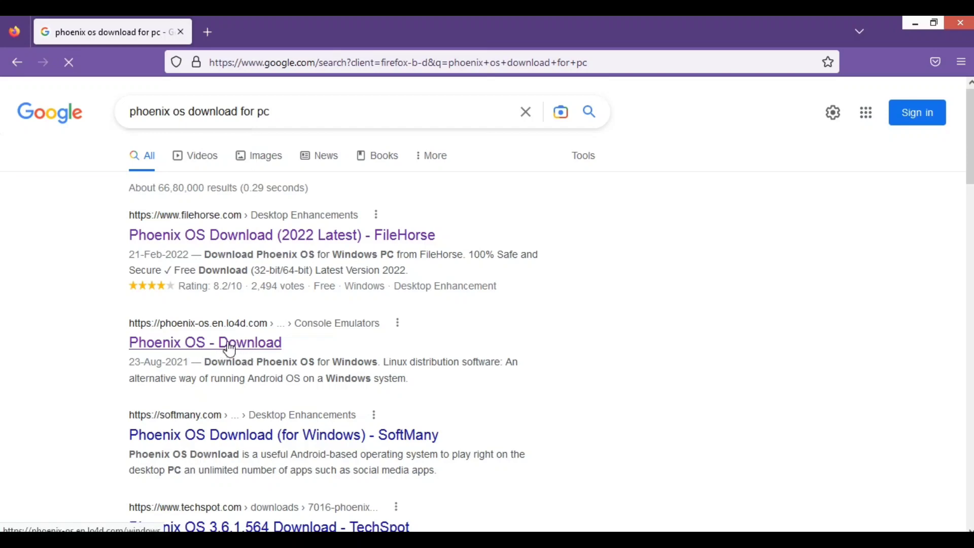
click(230, 349)
click(229, 349)
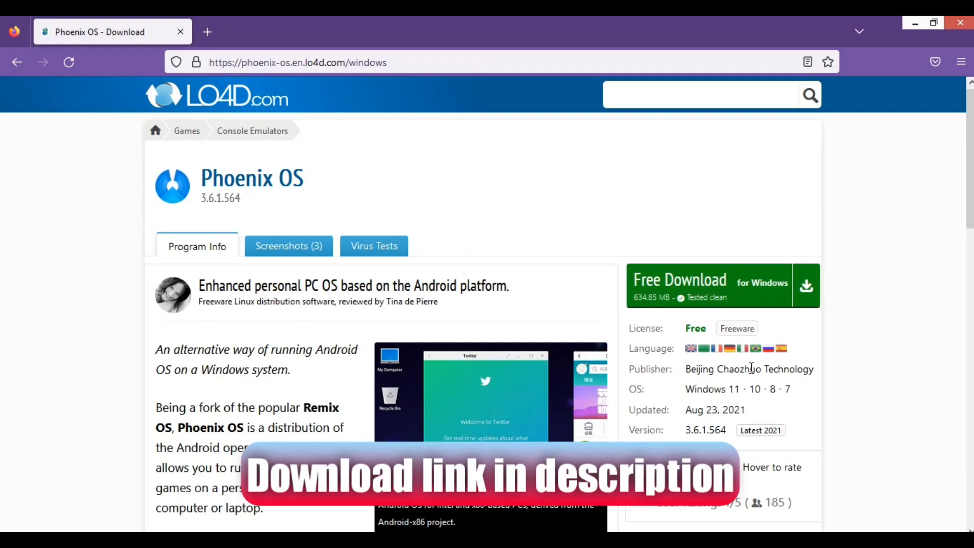
Step: Close the browser and check the Downloads folder for the Phoenix OS installer, returning to This PC
click(964, 30)
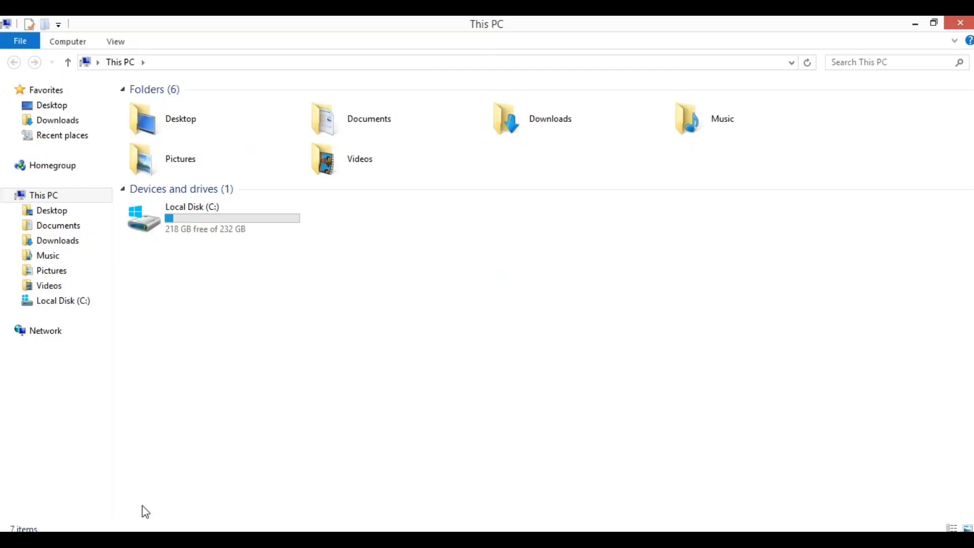
double_click(532, 124)
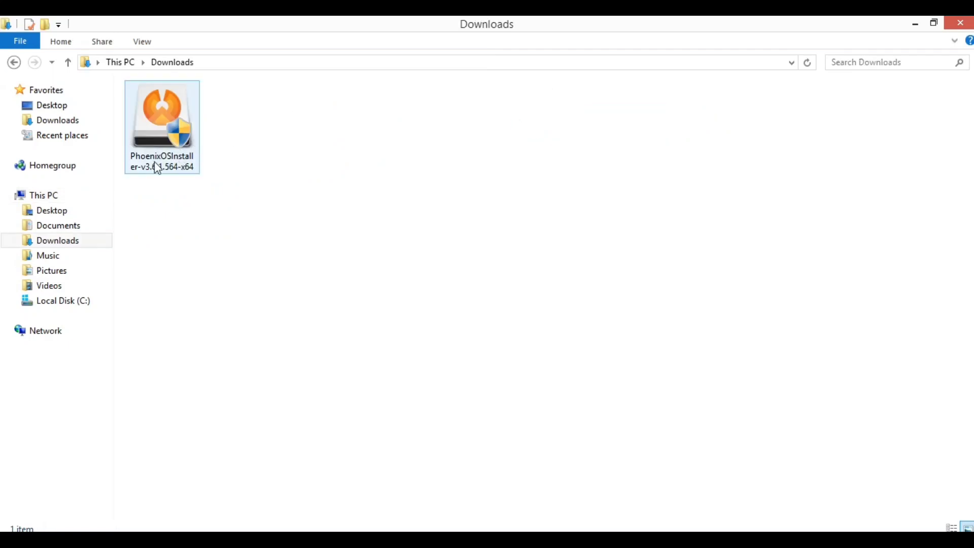
click(93, 198)
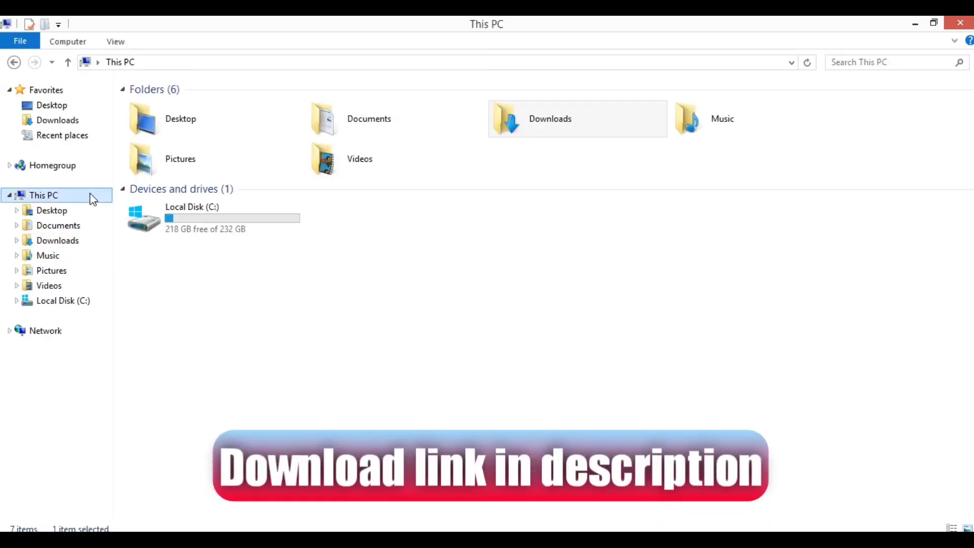
Step: Open Disk Management in the computer's management console and maximize the window
right_click(91, 194)
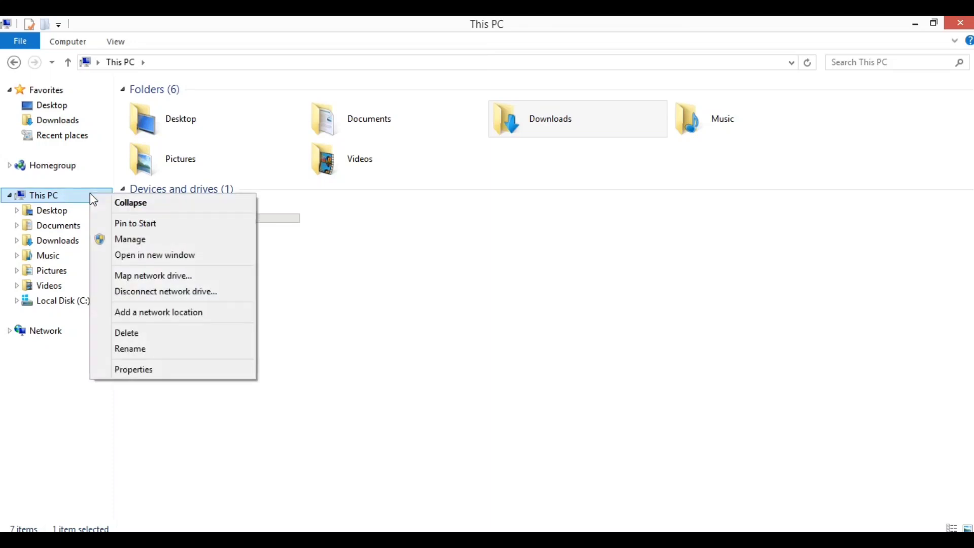
click(137, 239)
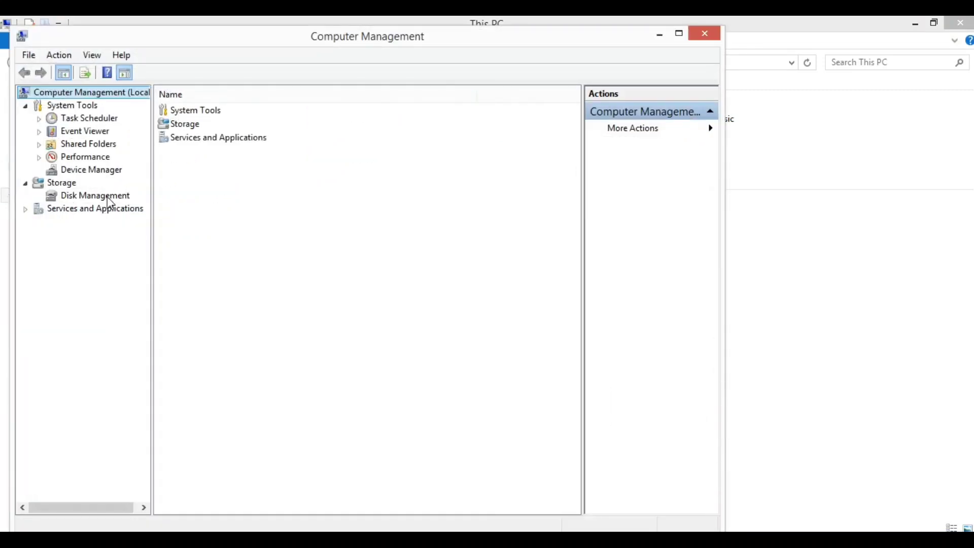
click(111, 197)
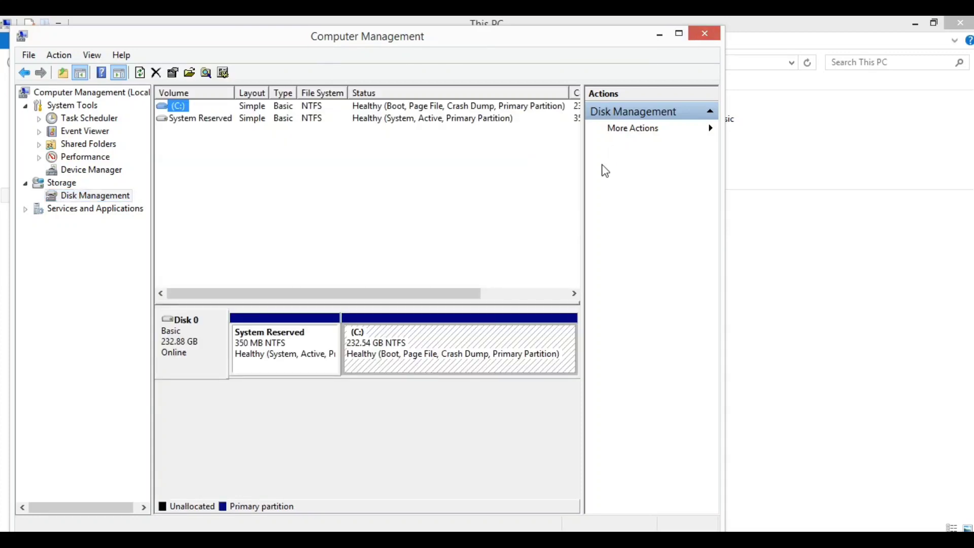
click(684, 35)
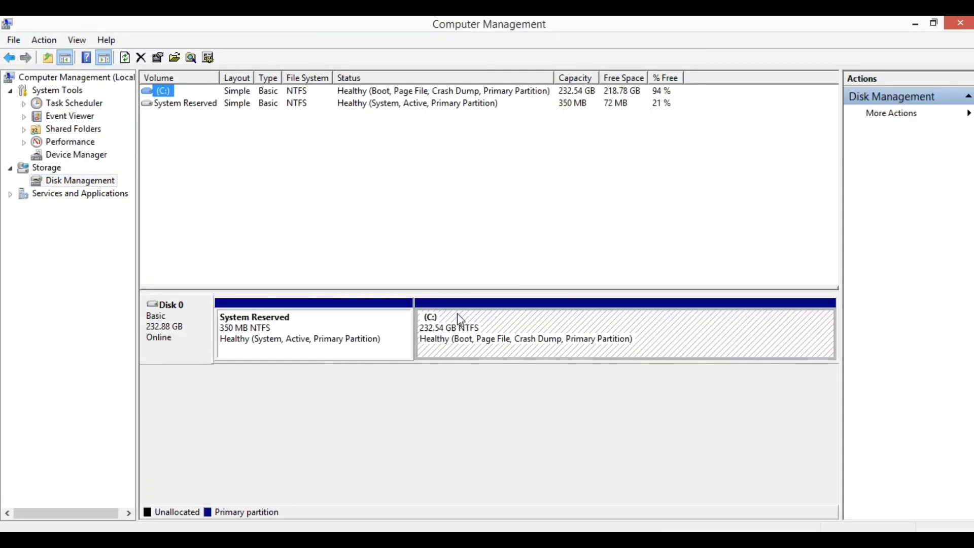
Step: Shrink the C: volume by 100000 MB to free up unallocated space
click(535, 334)
right_click(534, 329)
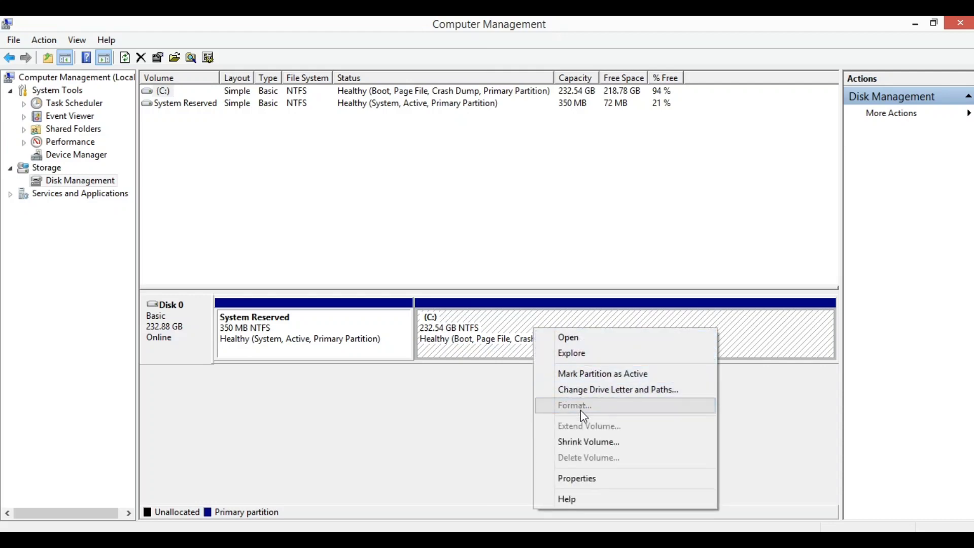
click(587, 443)
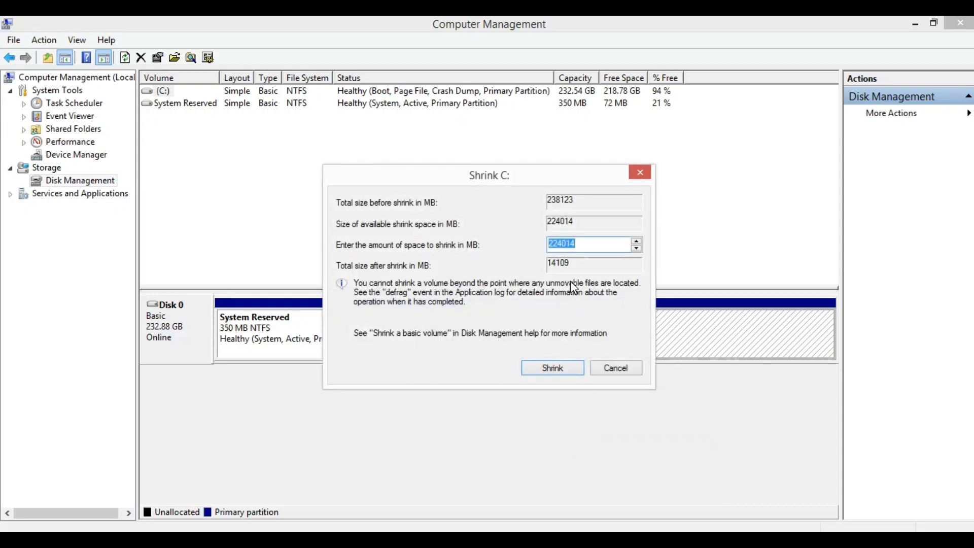
click(583, 246)
key(BackSpace)
key(BackSpace)
key(BackSpace)
key(BackSpace)
key(BackSpace)
key(BackSpace)
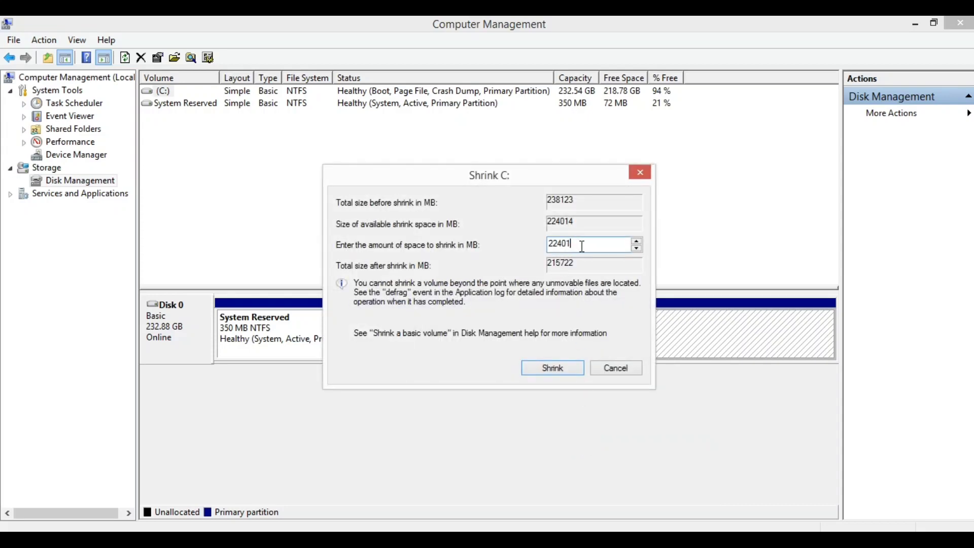
text(100000)
click(559, 367)
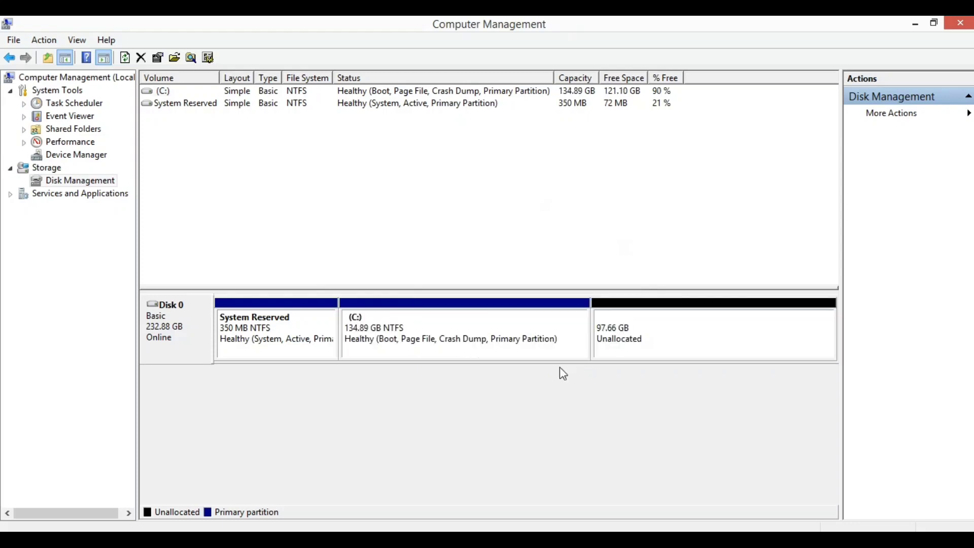
Step: Create a 99999 MB simple volume in the unallocated space, quick-formatted as NTFS with the label New Volume
click(694, 337)
right_click(695, 341)
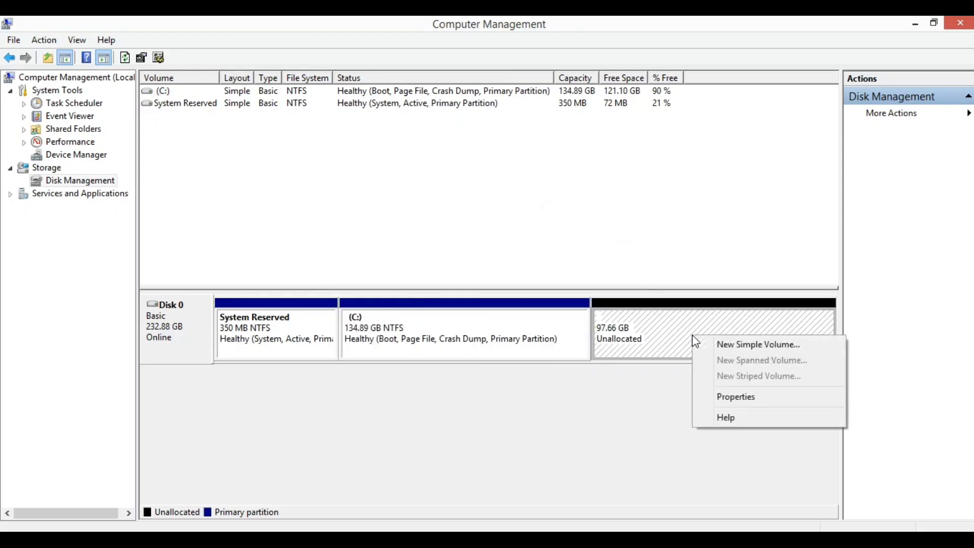
click(718, 347)
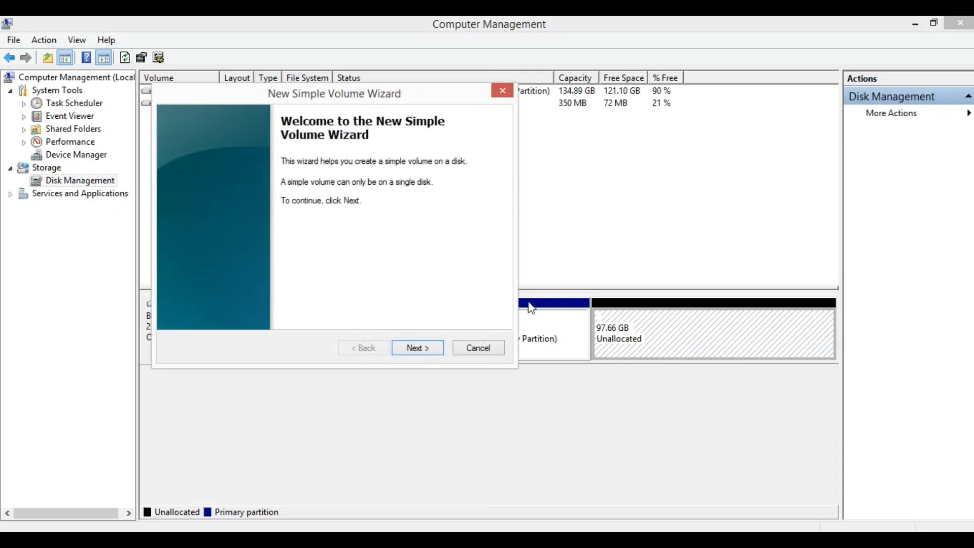
click(434, 347)
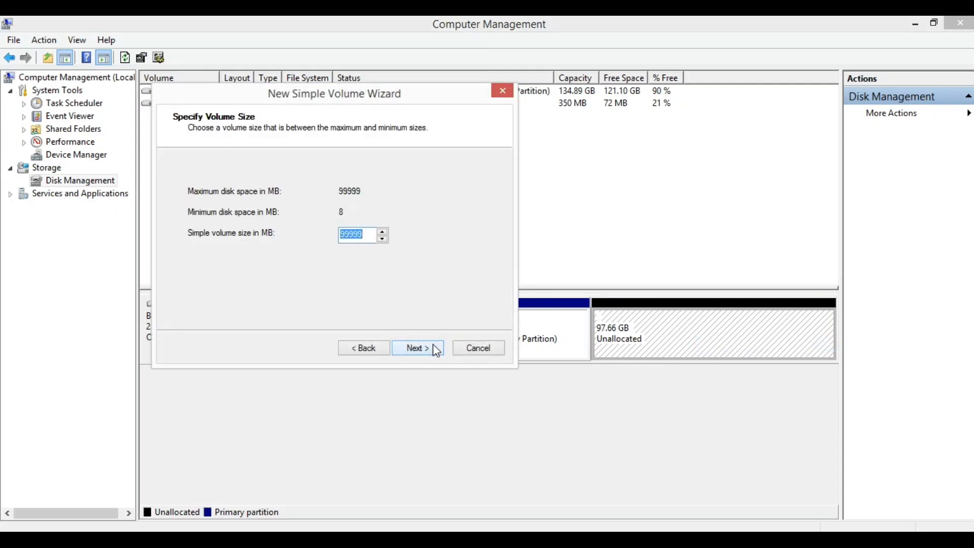
click(435, 348)
click(434, 347)
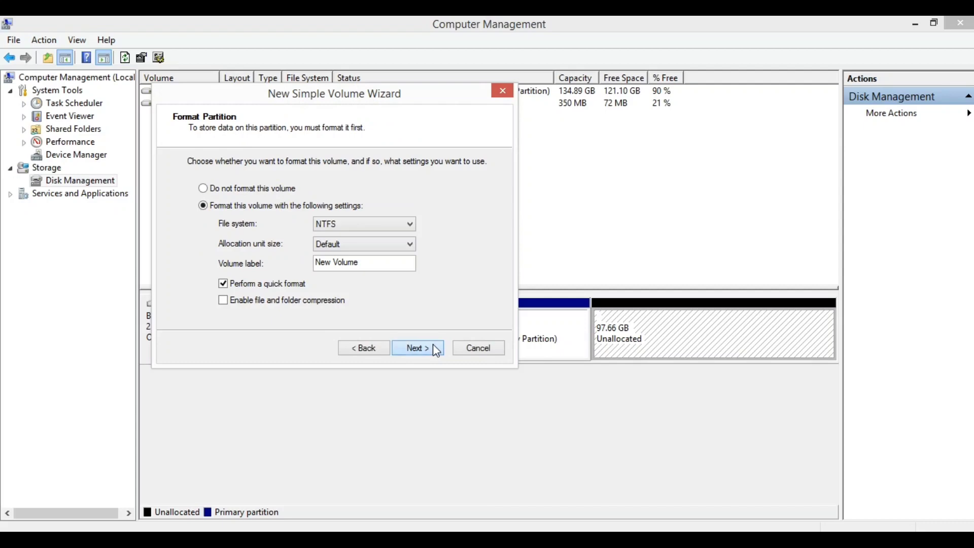
click(434, 347)
click(434, 346)
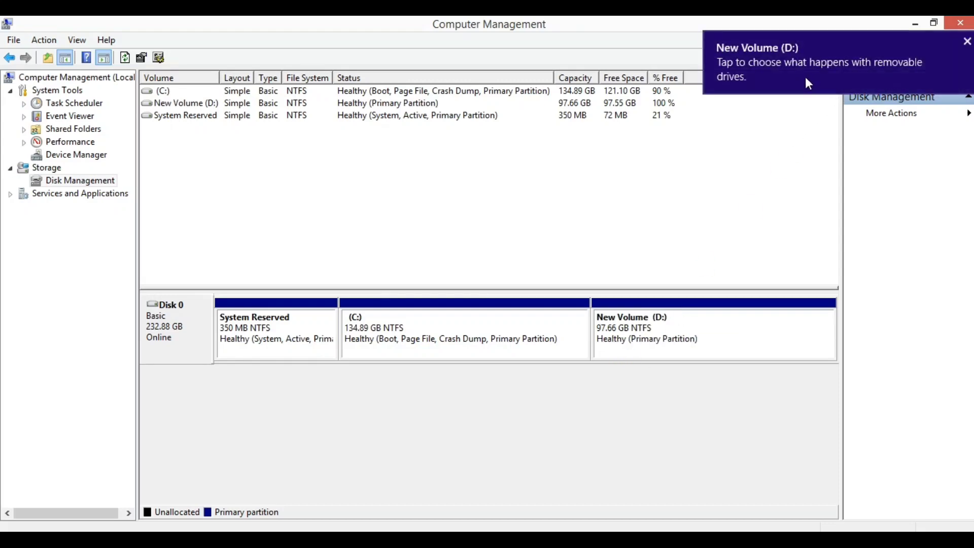
Step: Close Computer Management and look inside the new D: drive, returning to This PC
click(966, 25)
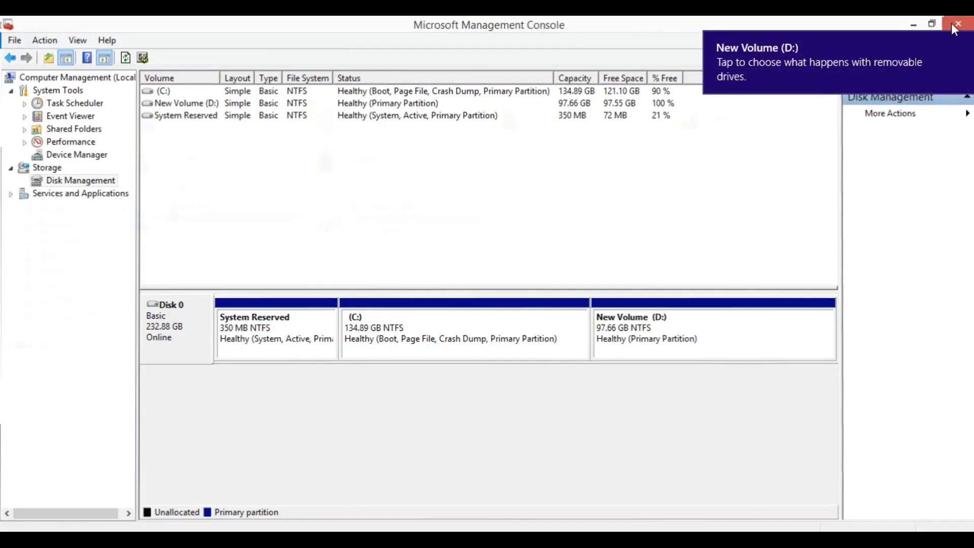
double_click(432, 225)
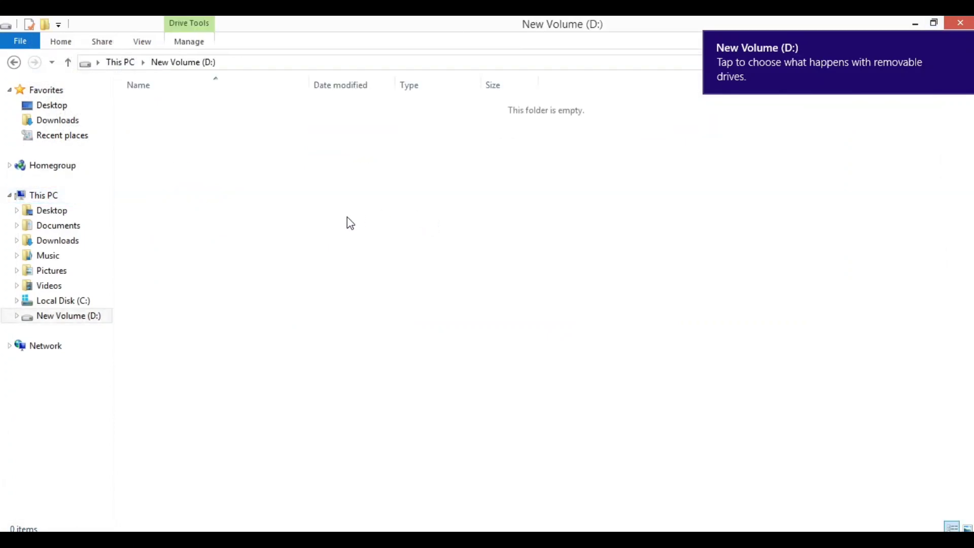
click(14, 62)
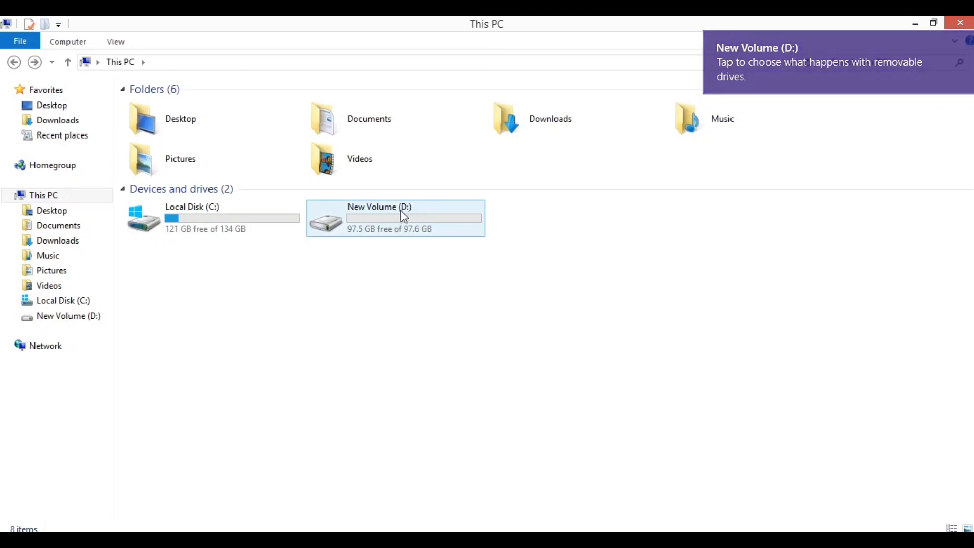
Step: Launch PhoenixOSInstaller-v3.6.1.564-x64 from the Downloads folder and close the folder window
double_click(510, 122)
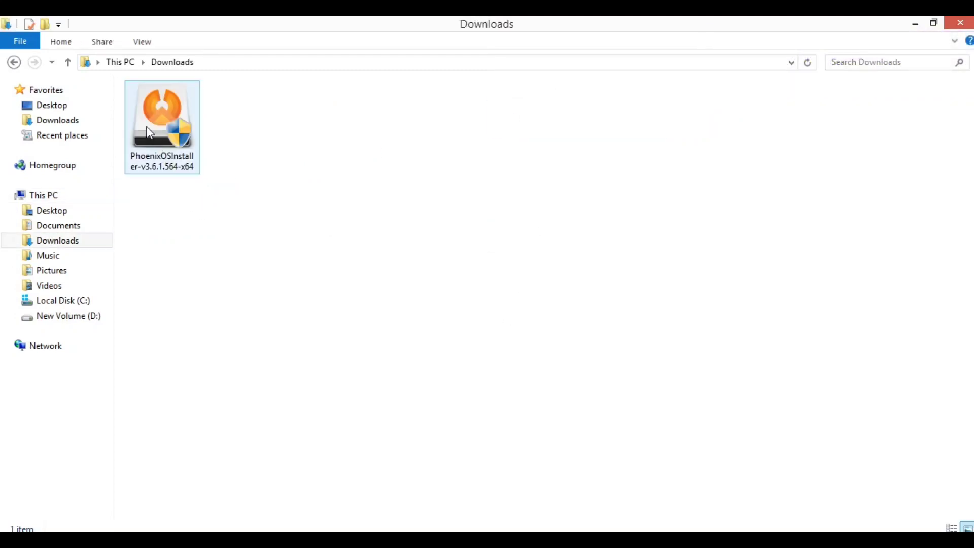
click(179, 165)
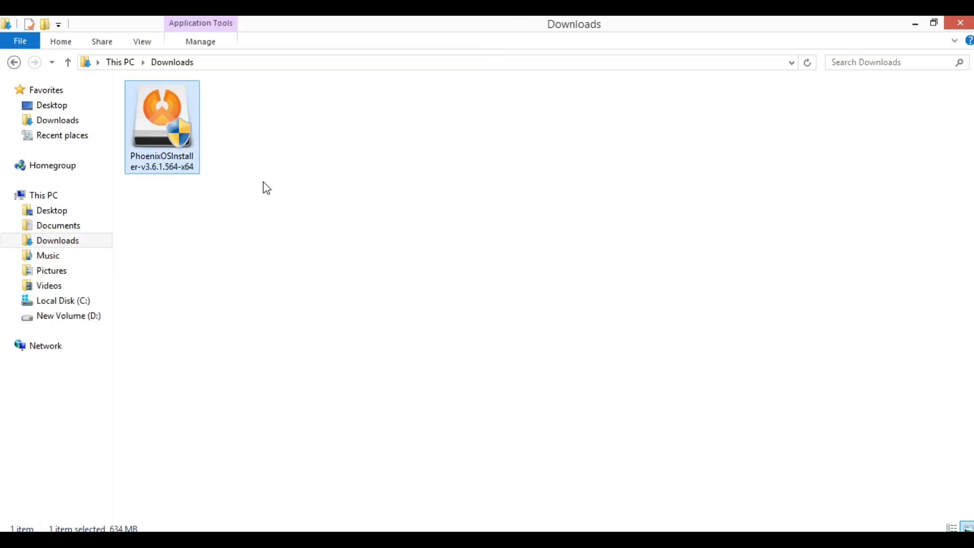
right_click(169, 147)
click(207, 167)
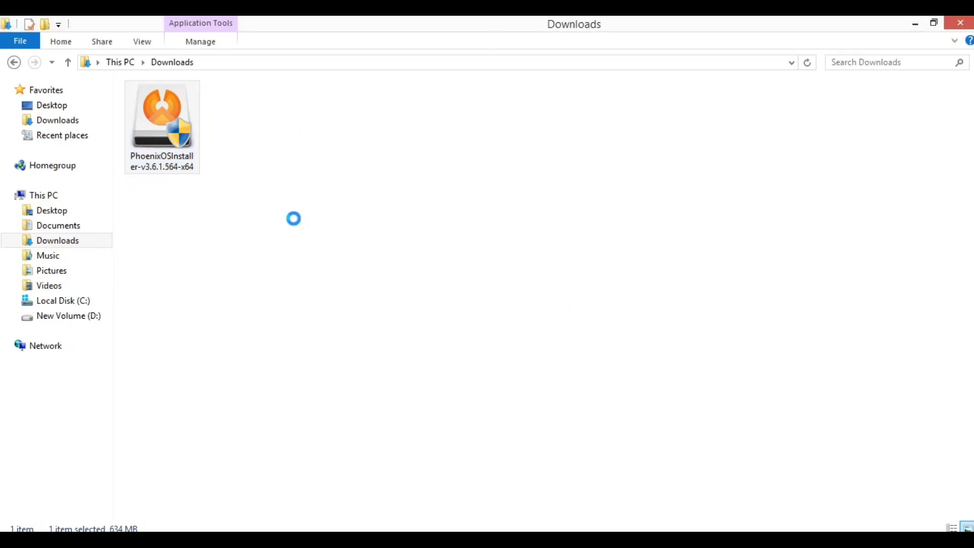
click(961, 23)
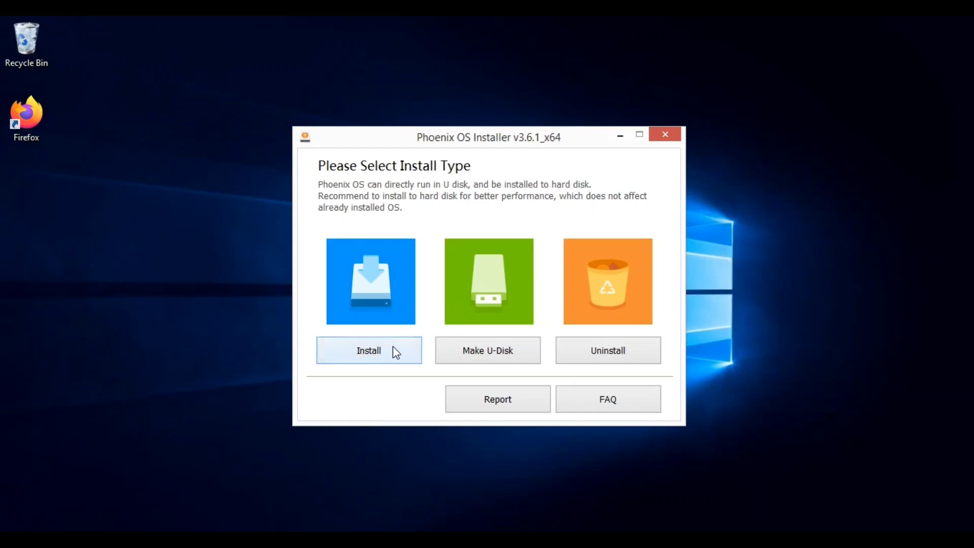
Step: Choose installation to hard disk and set the target disk to D:, checking the drive in This PC and closing that window
click(387, 358)
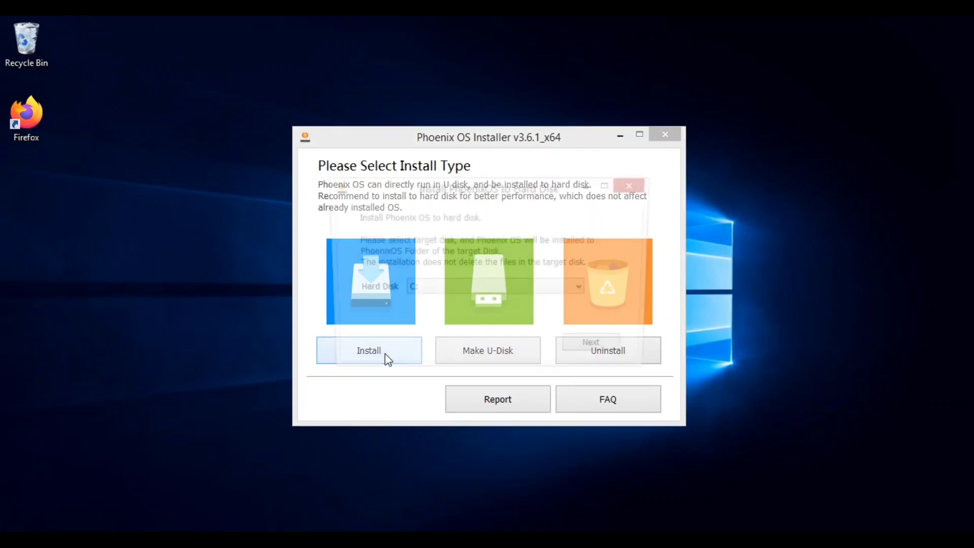
click(517, 289)
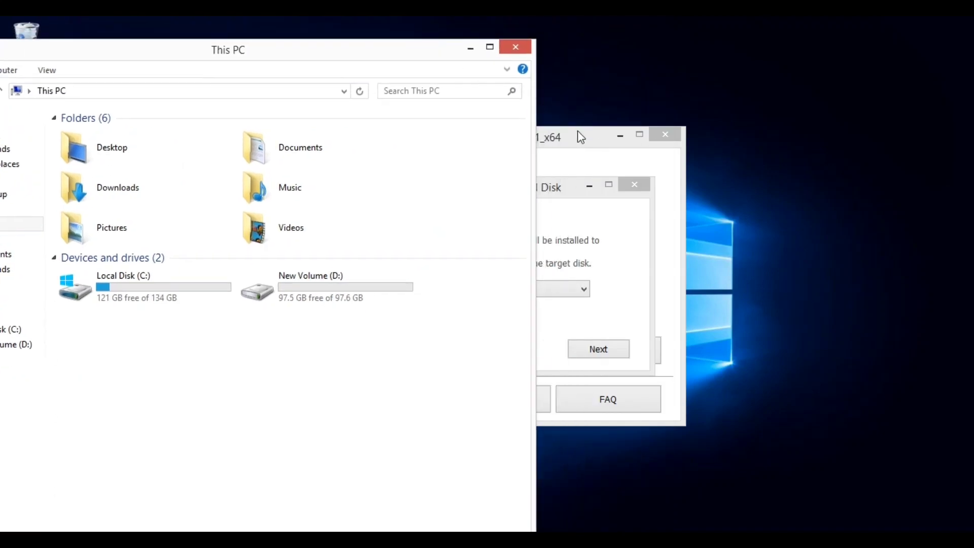
click(578, 132)
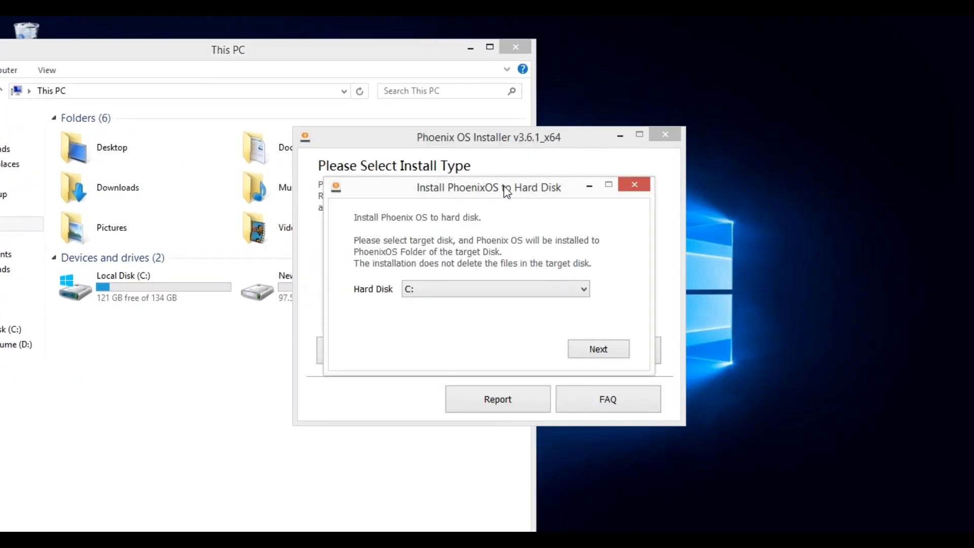
drag(505, 192, 512, 192)
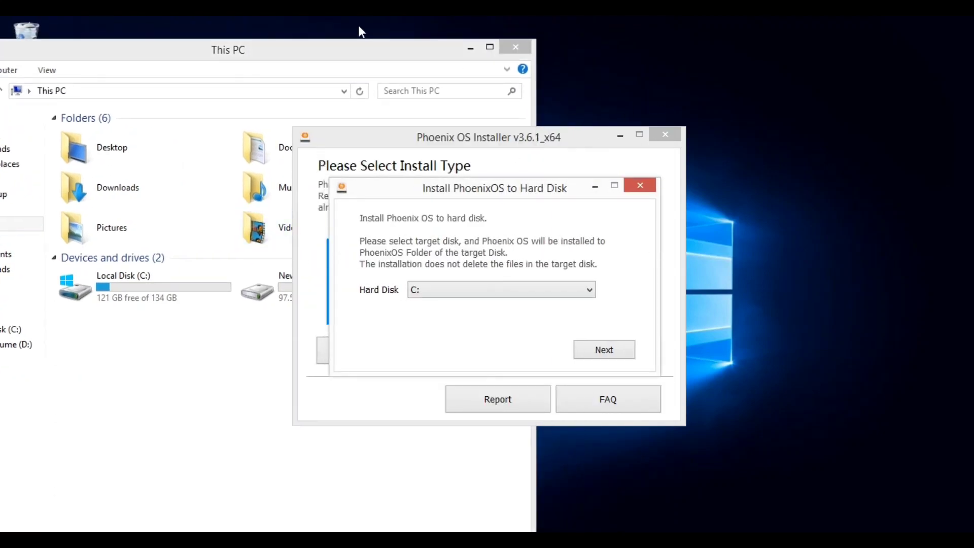
drag(361, 48, 152, 29)
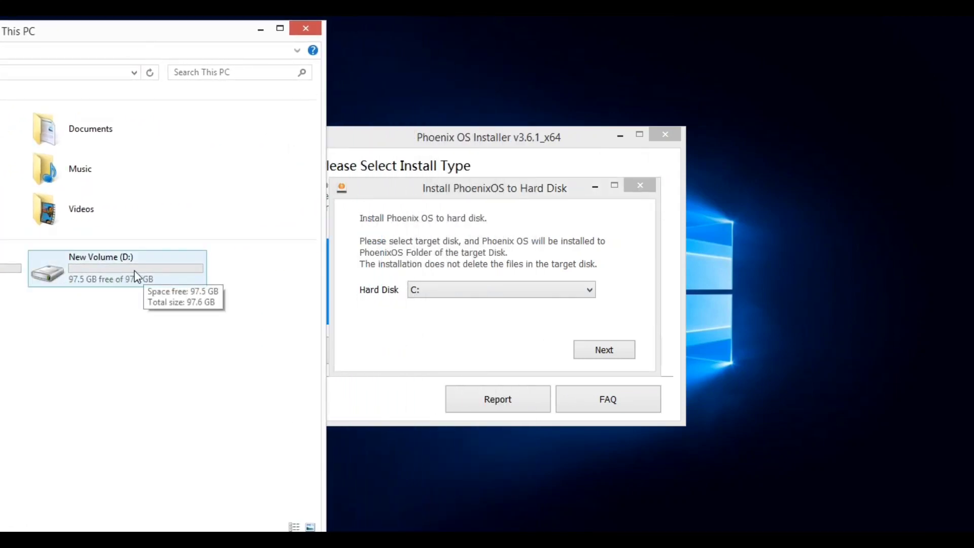
click(431, 291)
click(428, 317)
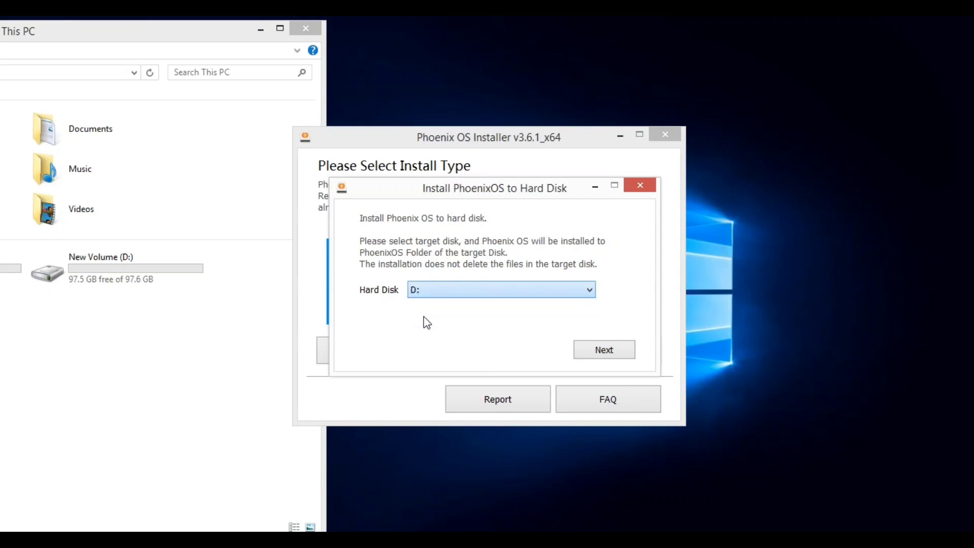
click(312, 27)
click(312, 27)
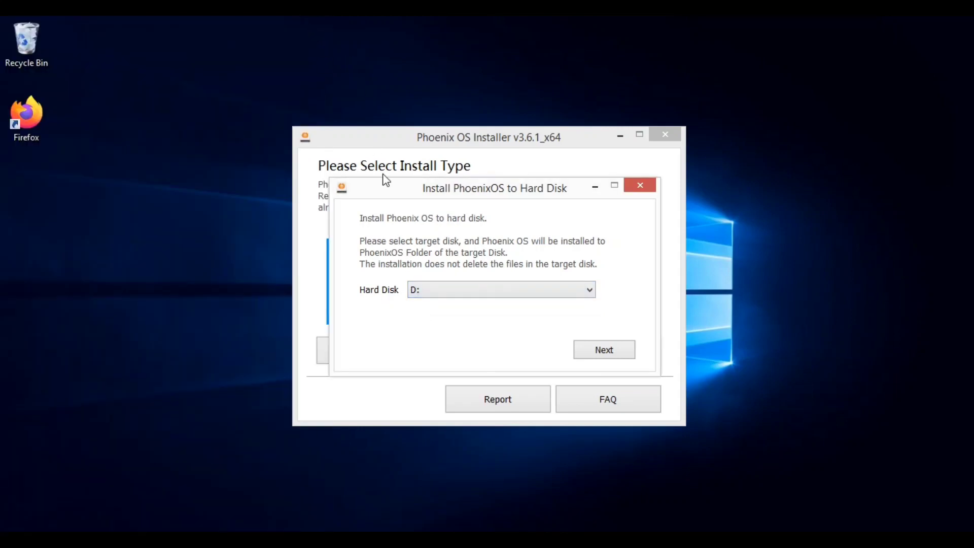
Step: Confirm D: as the target disk and install Phoenix OS with a 32G data size
click(476, 293)
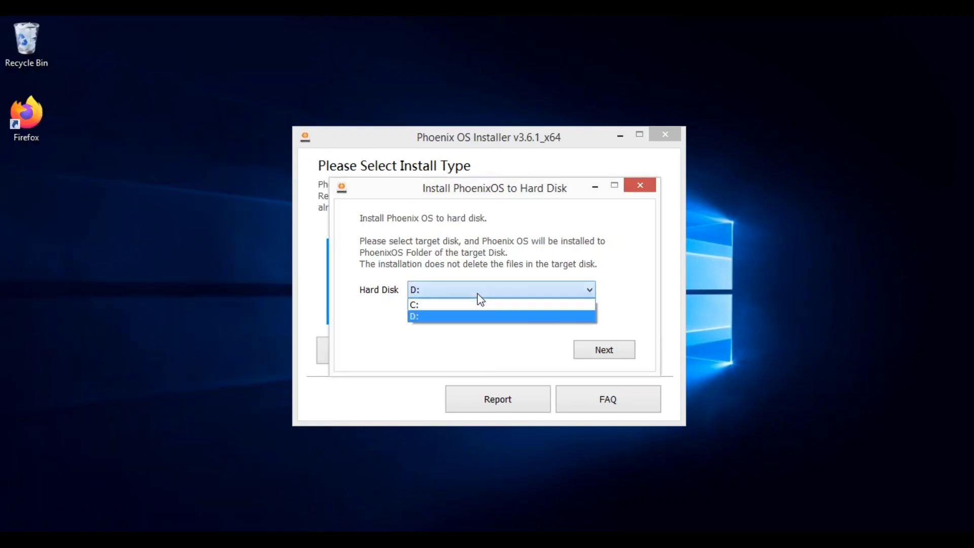
click(460, 319)
click(604, 353)
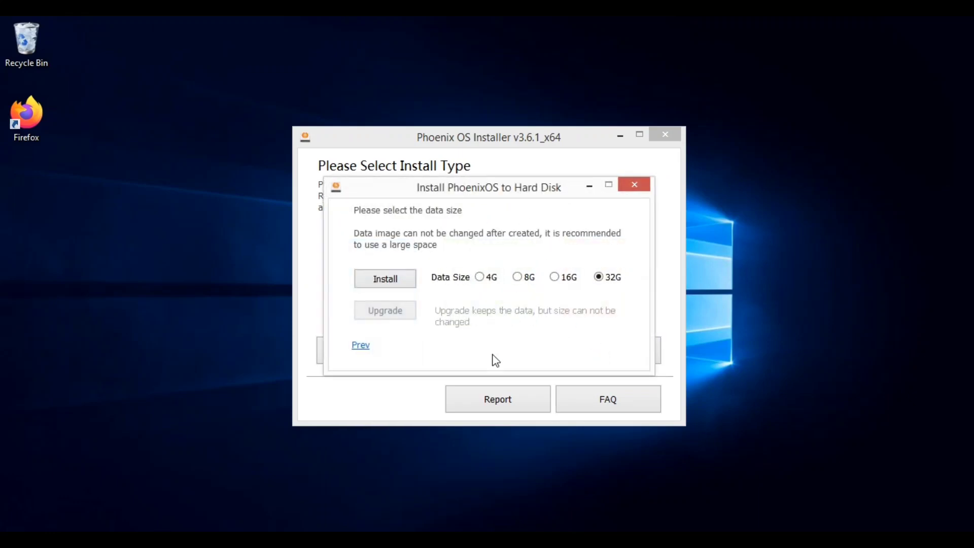
click(410, 278)
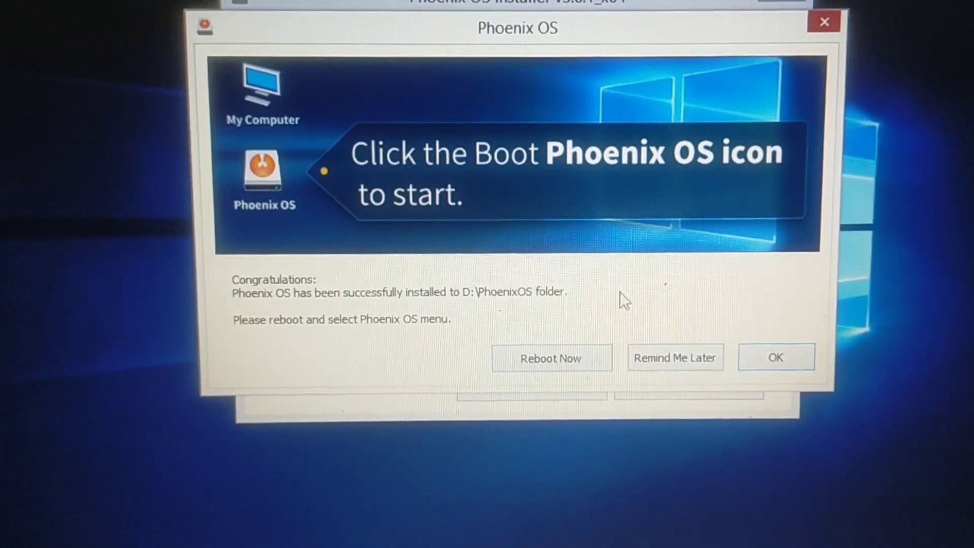
Step: Reboot the computer from the Phoenix OS installation completion window and dismiss the sign-out notice
click(562, 366)
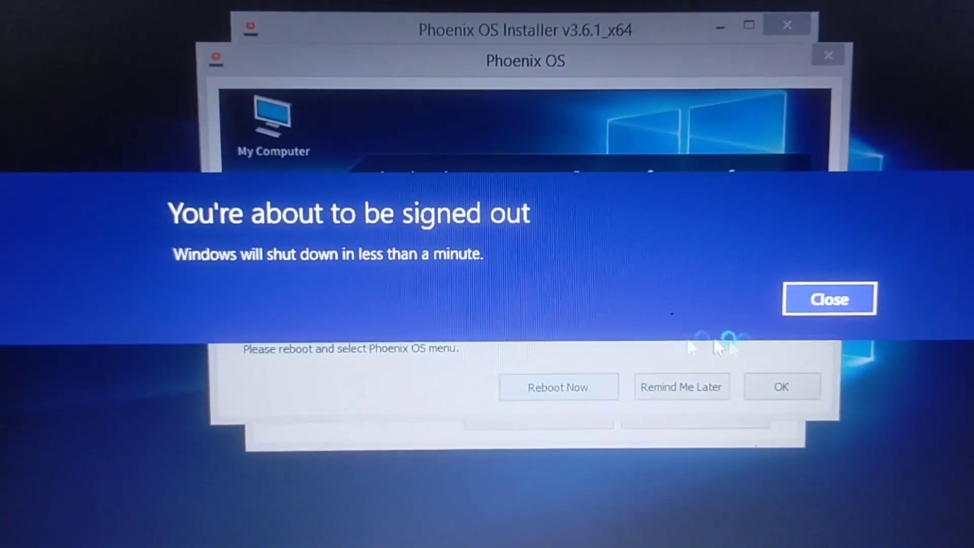
click(800, 309)
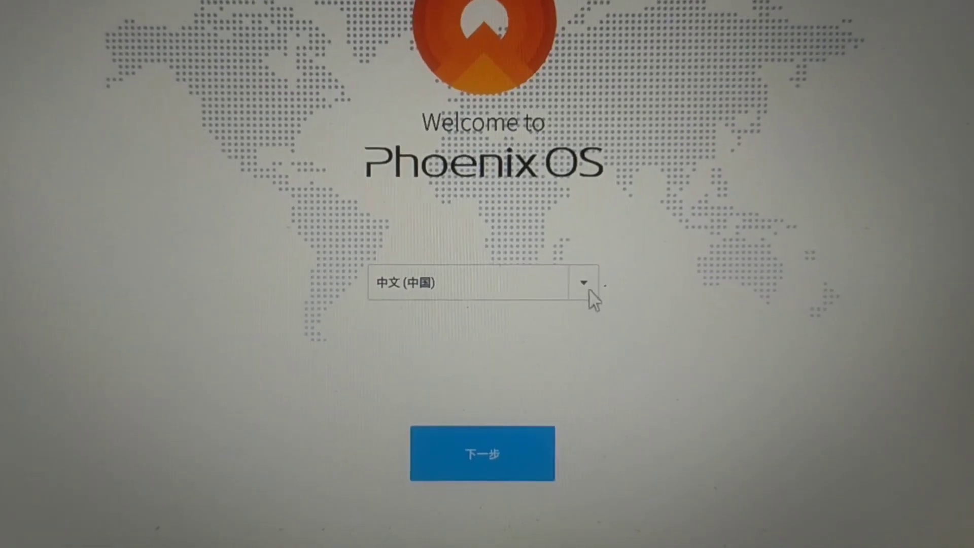
Step: Set the Phoenix OS setup language to English (United States) and accept the user license agreement
click(589, 291)
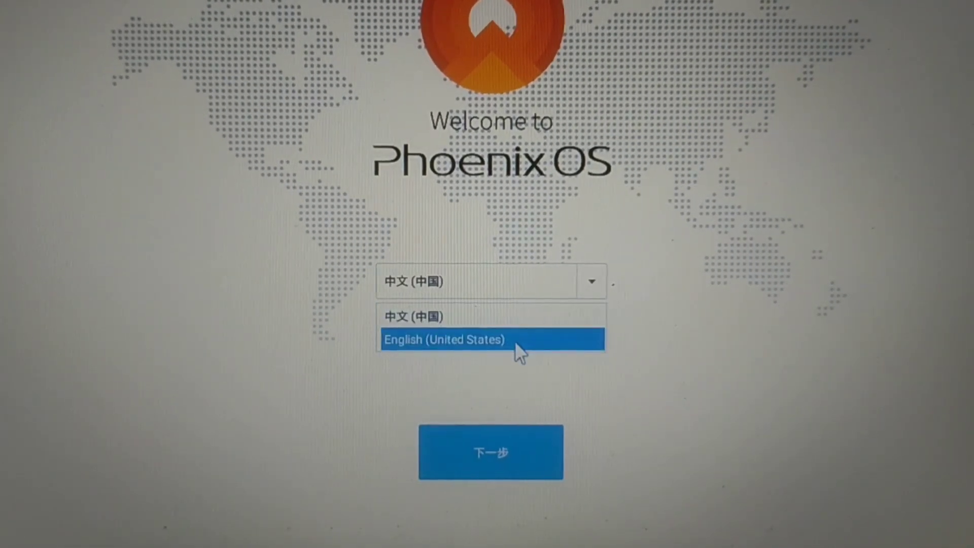
click(513, 336)
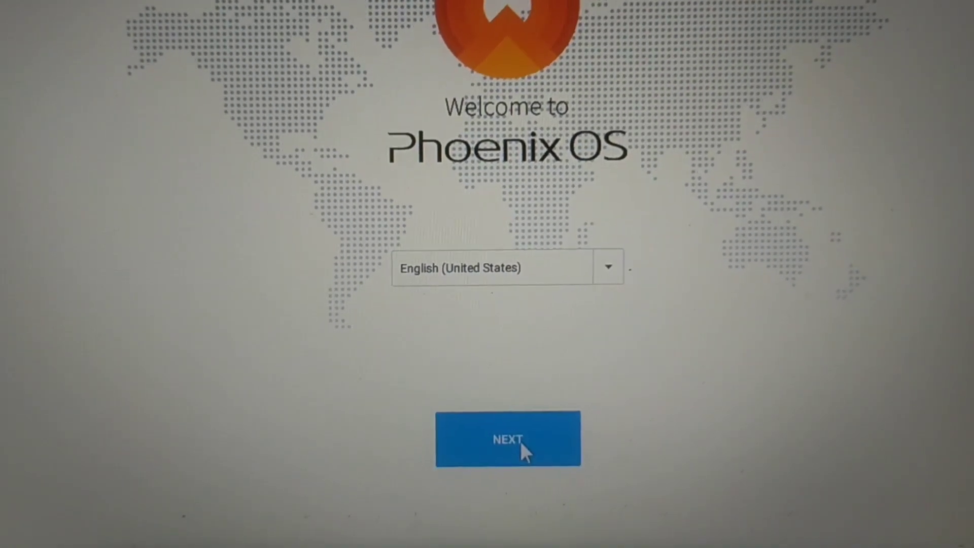
click(520, 440)
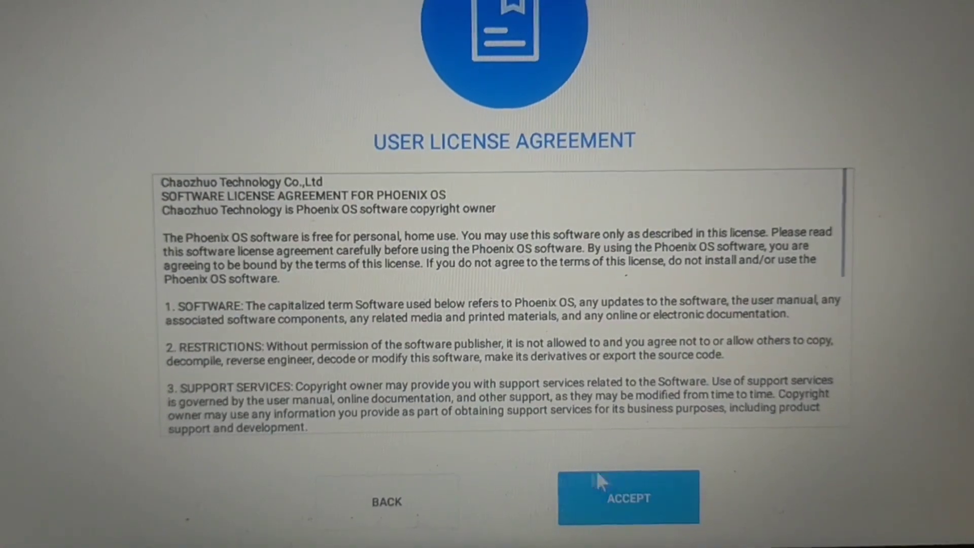
click(640, 506)
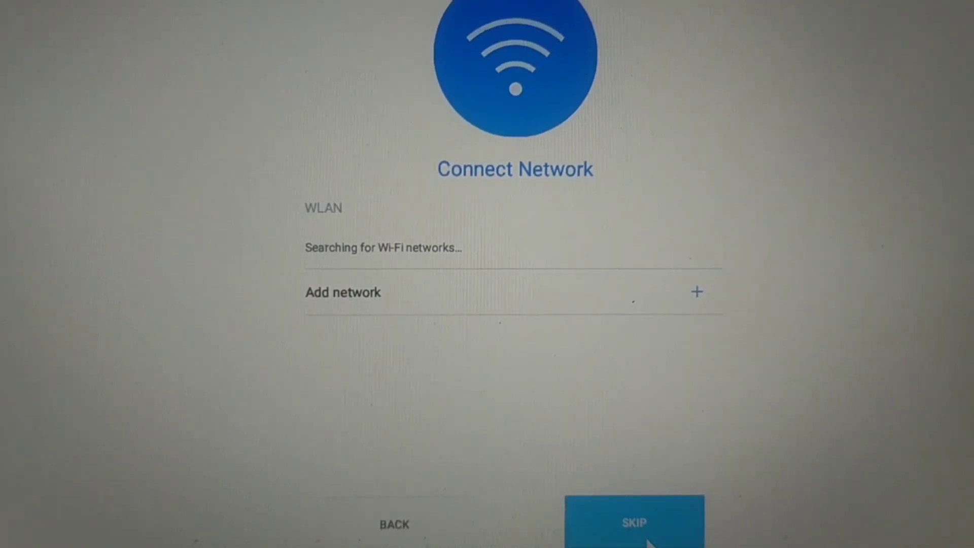
Step: Skip the Wi-Fi connection anyway and finish the setup with the account name Owner
click(647, 541)
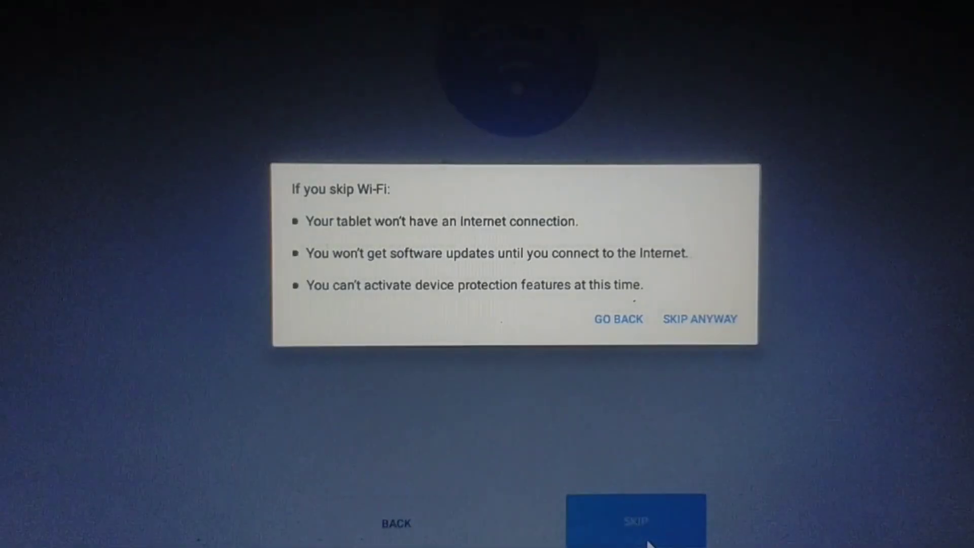
click(690, 335)
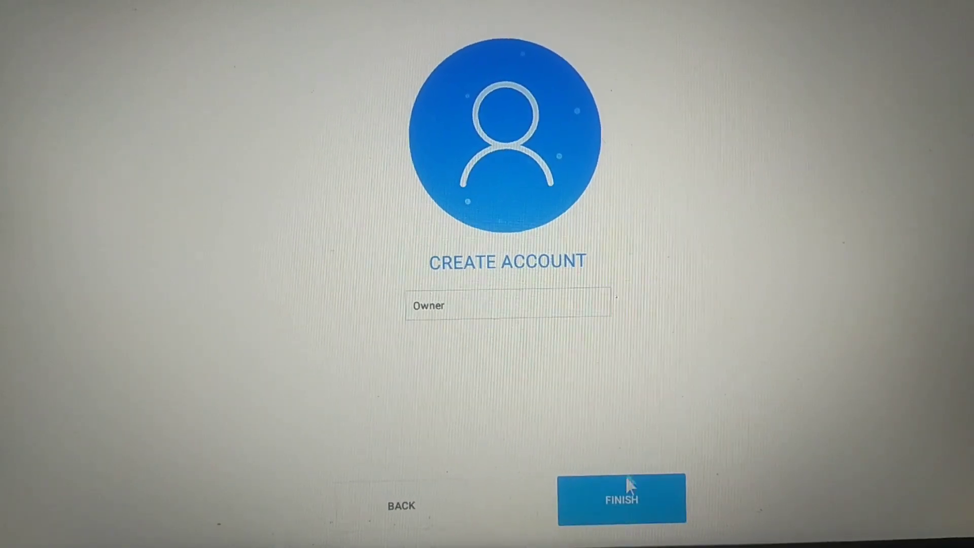
click(628, 498)
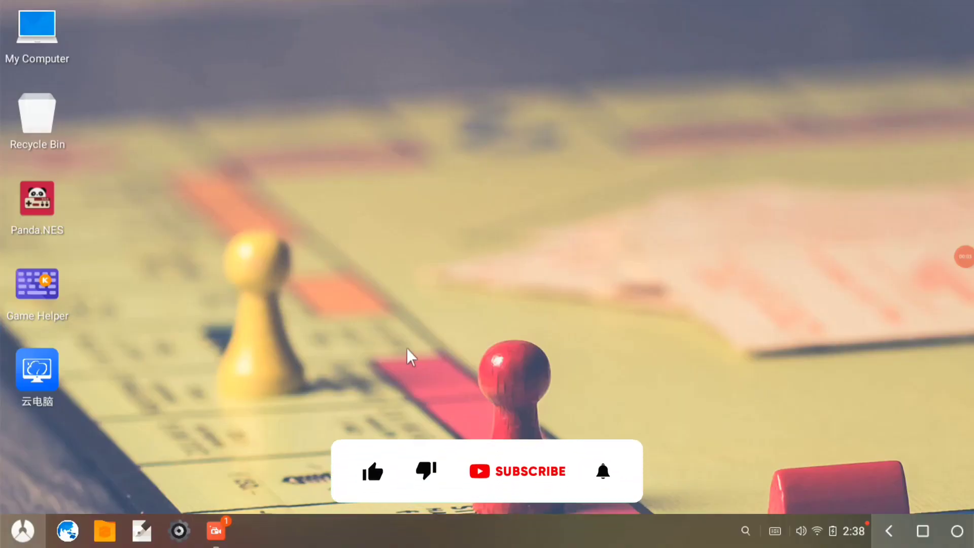
Step: Look through the installed apps in the Phoenix OS start menu and close it
click(3, 540)
scroll(223, 361, up, 1)
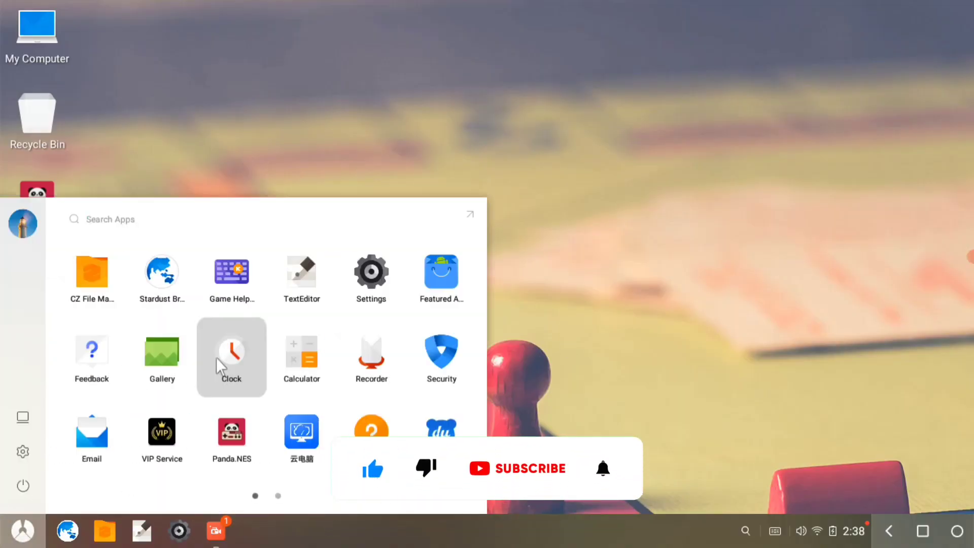
click(618, 262)
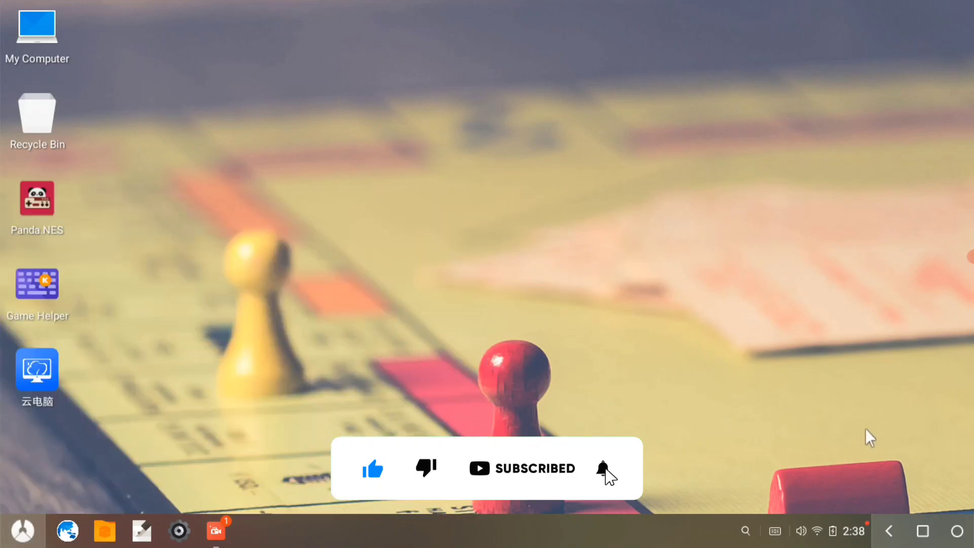
Step: Open the Notification Center and raise the sound volume to nearly the maximum
click(837, 533)
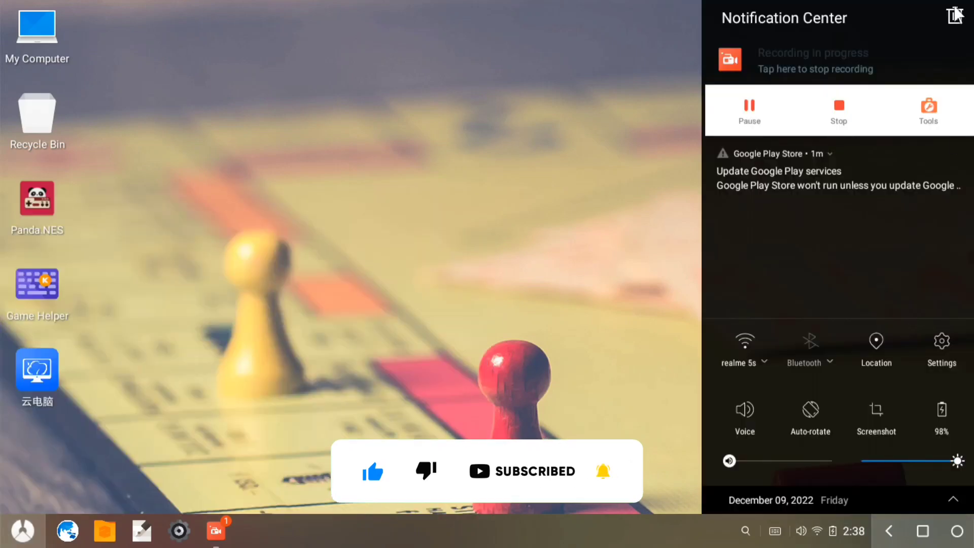
click(824, 462)
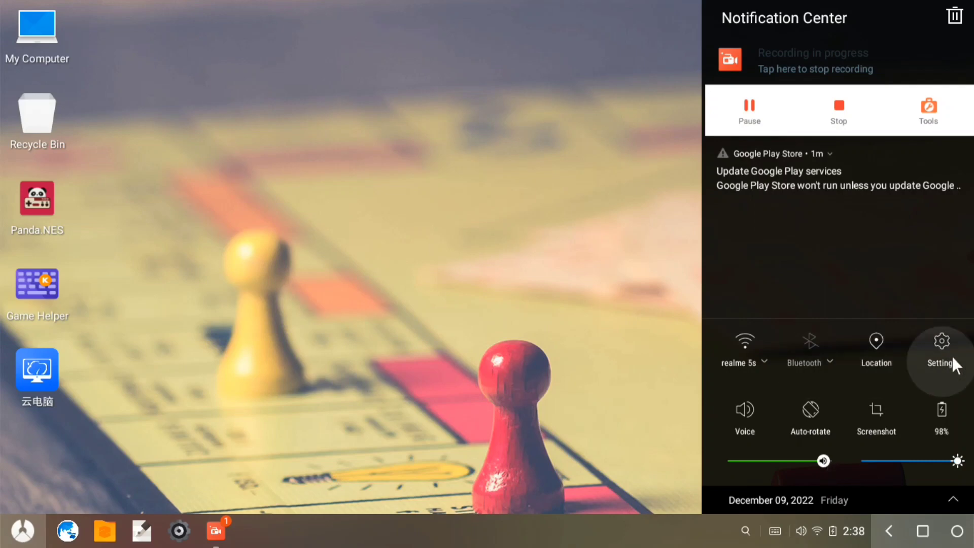